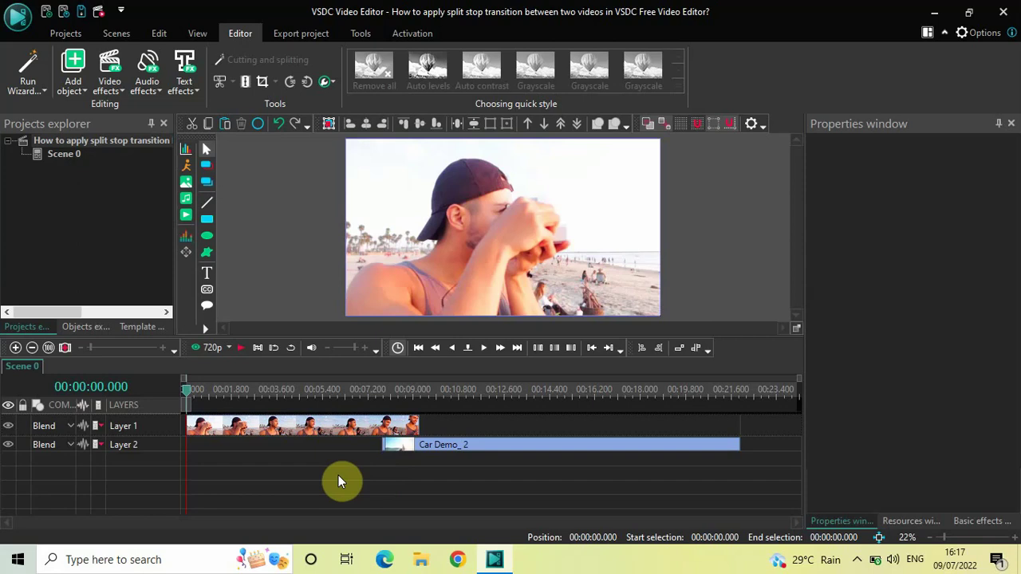
Preview the frames of both video clips along the scene timeline, then return to the start
left_click(268, 391)
left_click(486, 389)
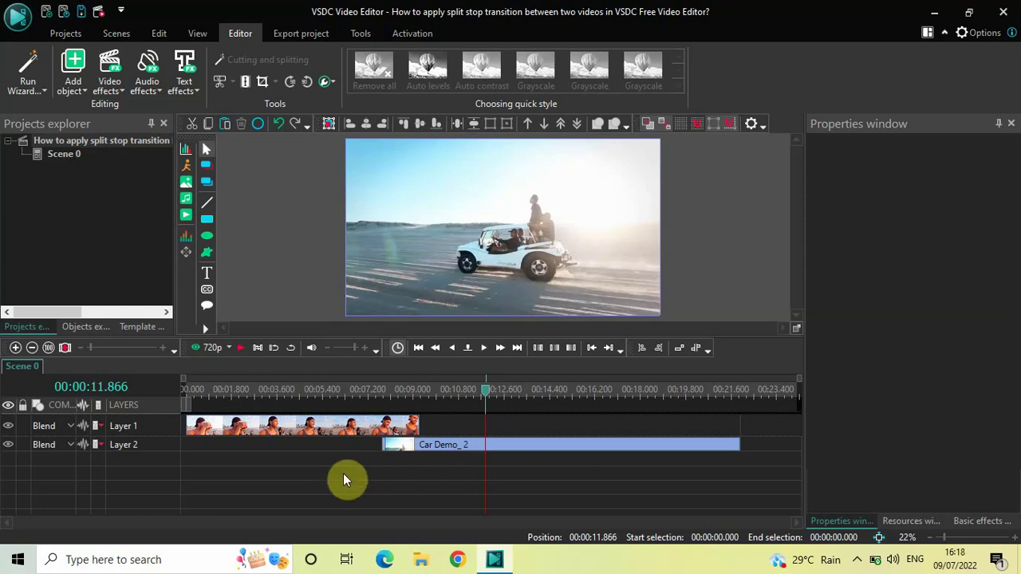
left_click(184, 394)
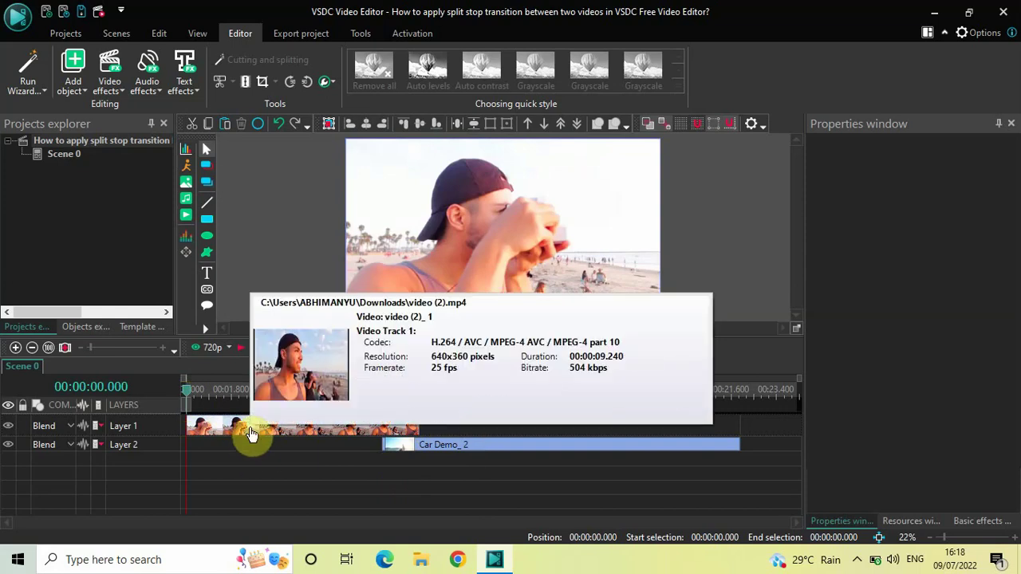
Open the first video's own timeline and add a Wipe transition positioned to the end of the scene
double_click(249, 433)
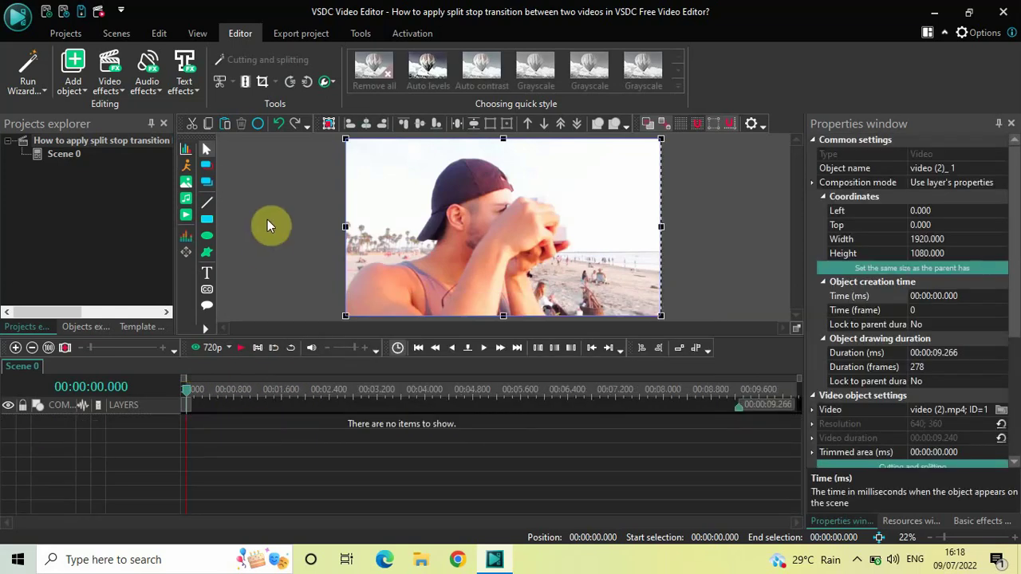
left_click(112, 80)
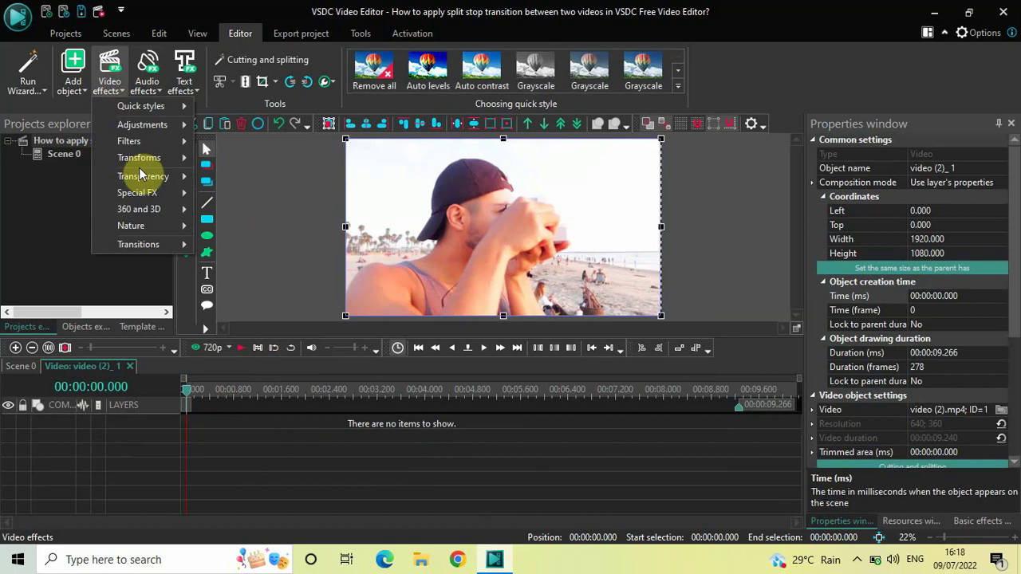
mouse_move(169, 245)
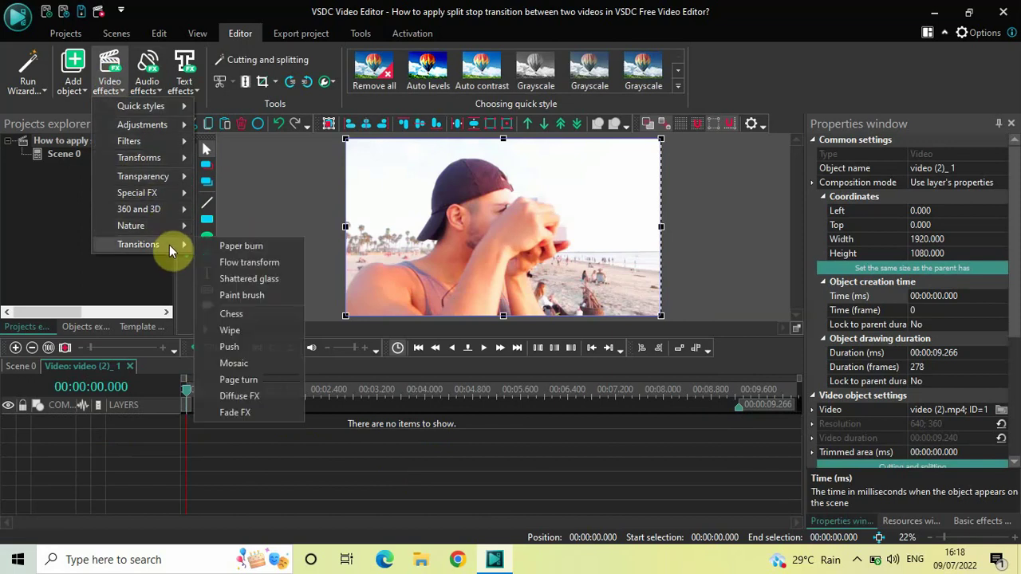
left_click(269, 329)
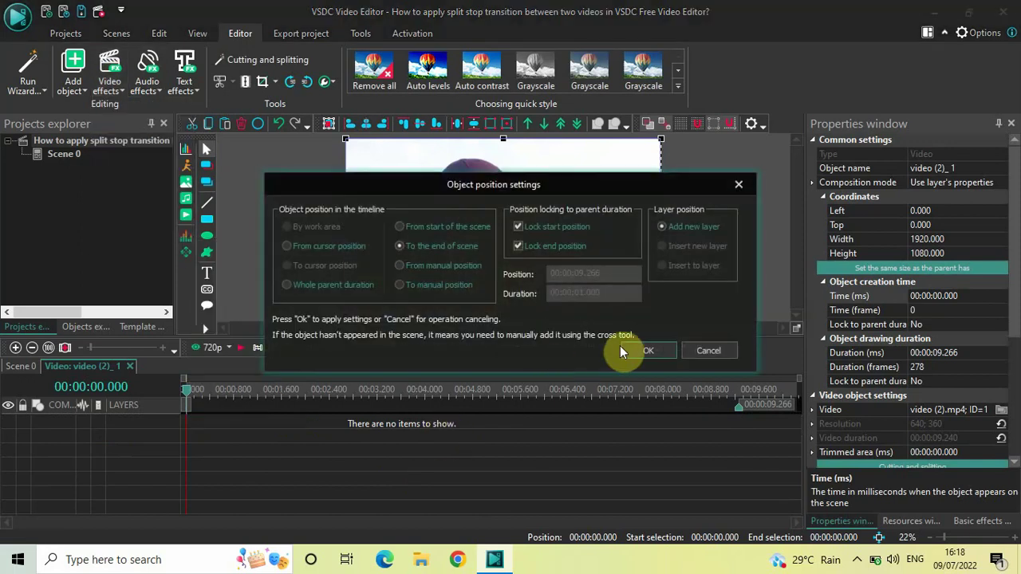
left_click(638, 348)
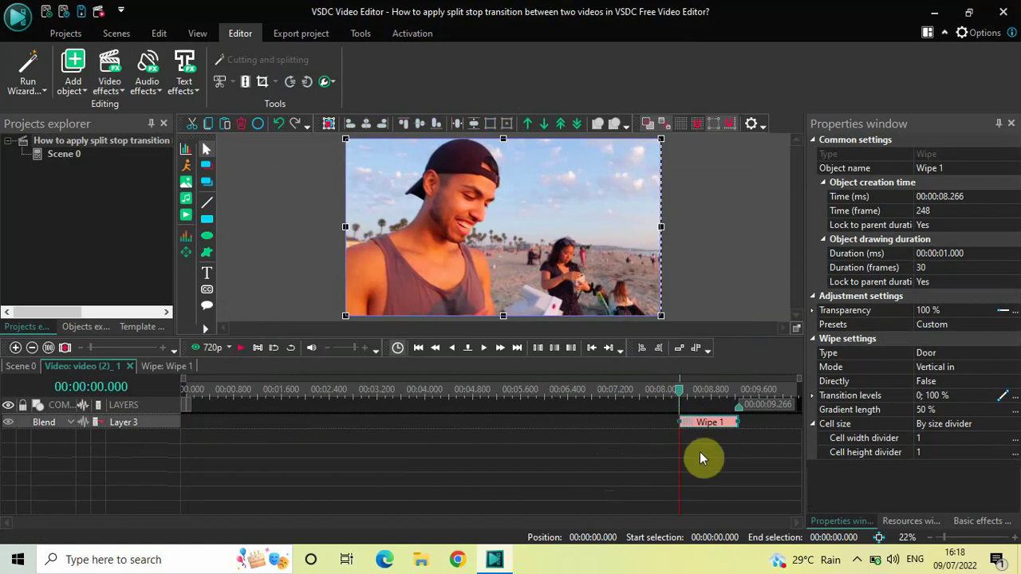
Set the wipe's duration to 00:00:00.500 and move it earlier to start at 00:00:07.766
left_click(870, 254)
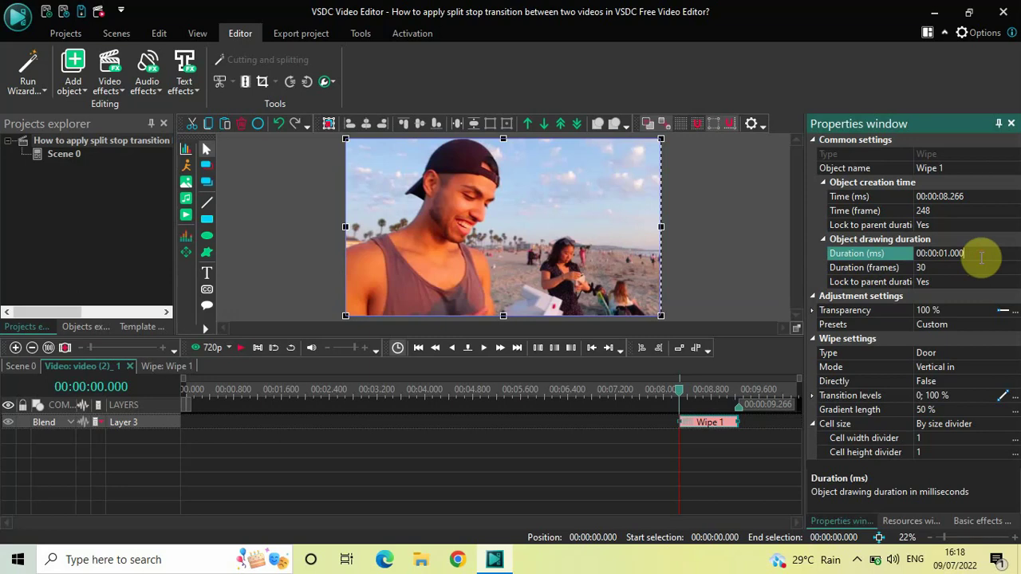
key("BackSpace")
key("BackSpace")
key("BackSpace")
key("BackSpace")
type("0500")
key("Return")
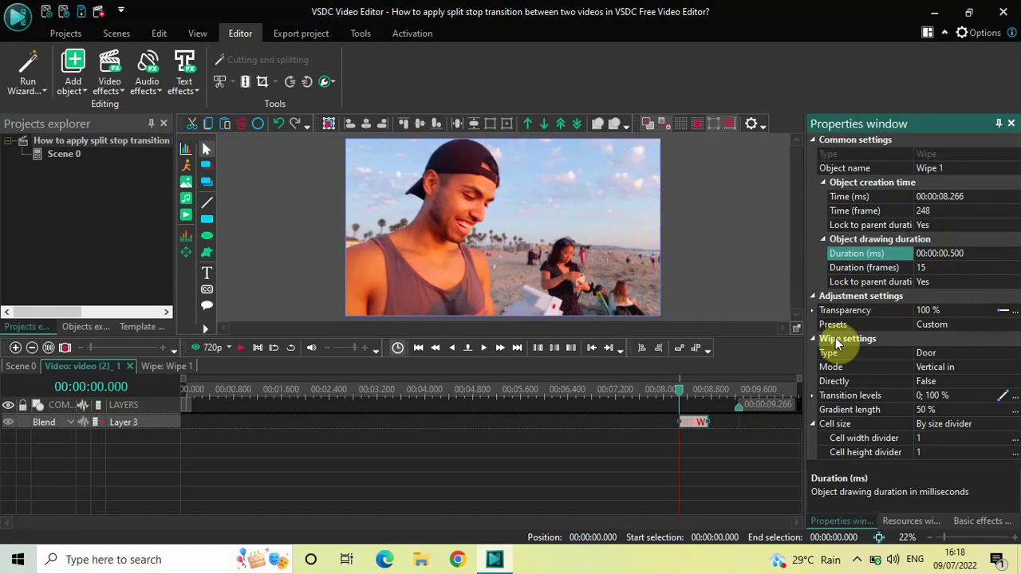
left_click(695, 423)
left_click_drag(694, 431, 665, 429)
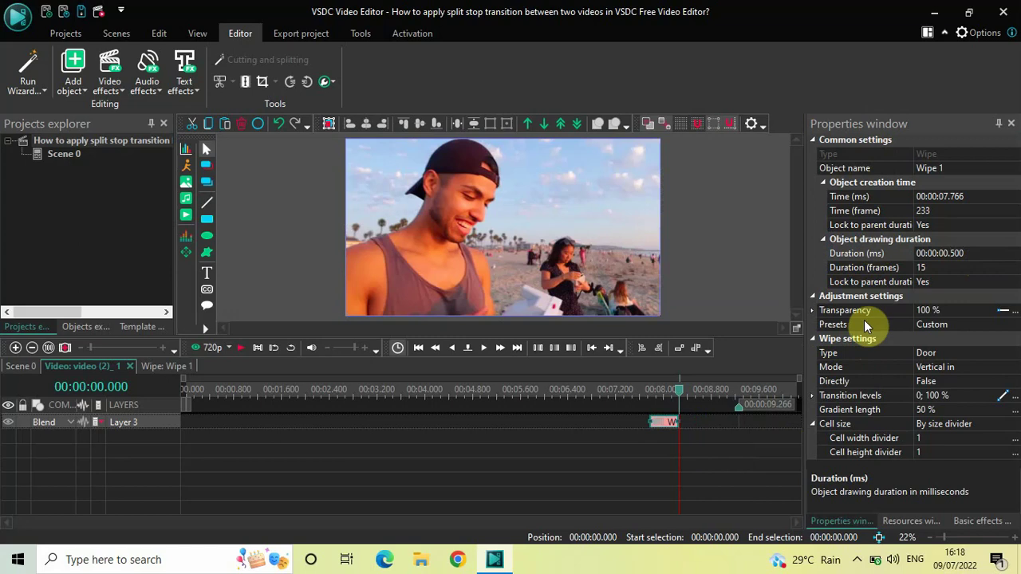
Set the Door wipe's mode to Horizontal in, leaving Directly at False
left_click(848, 356)
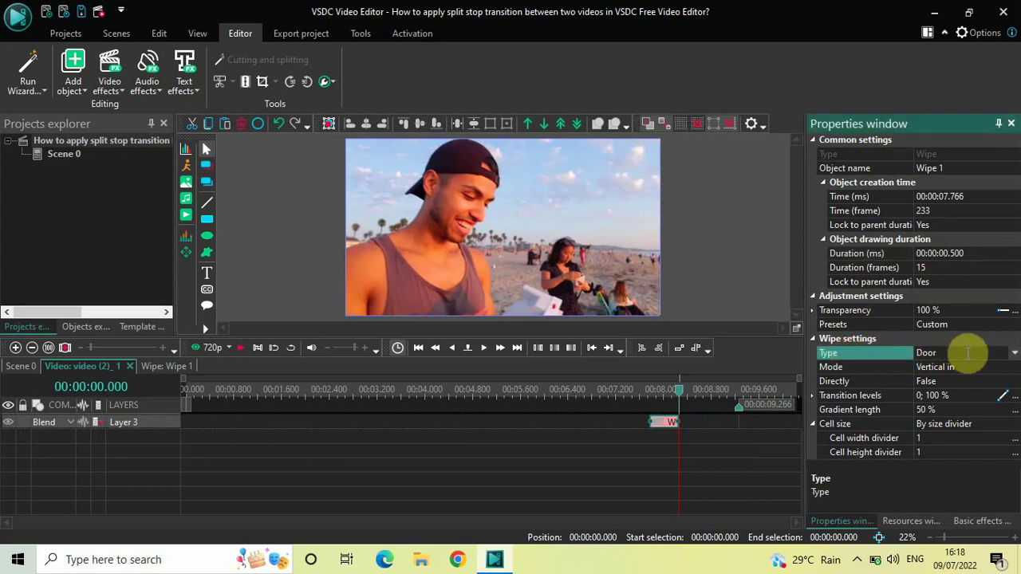
left_click(843, 368)
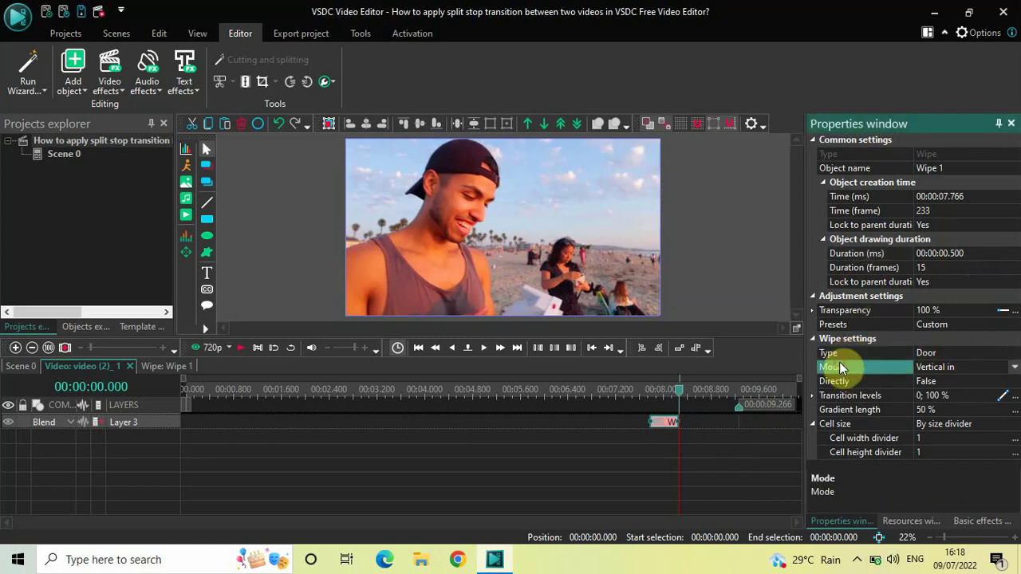
left_click(1014, 368)
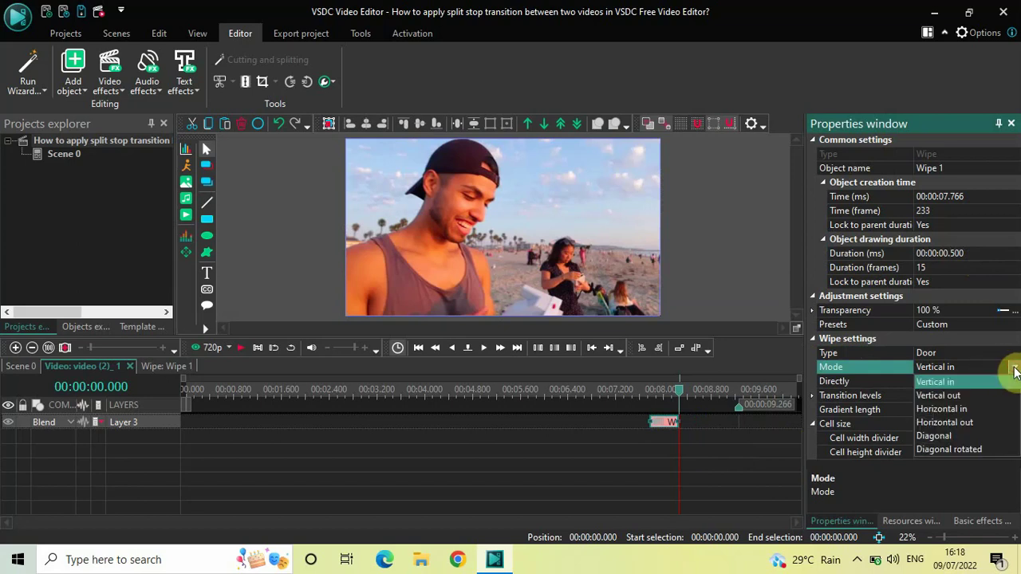
left_click(951, 415)
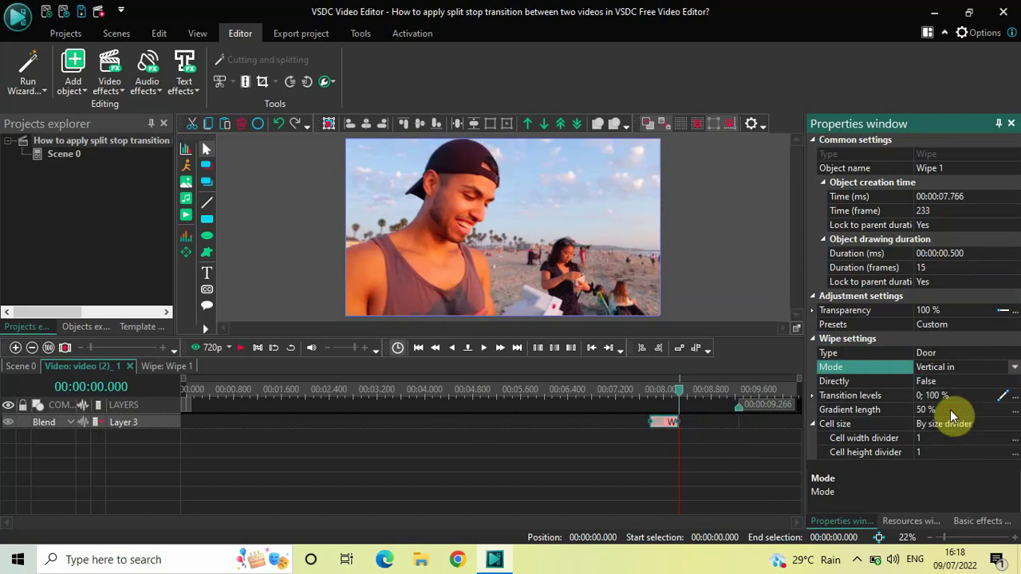
left_click(850, 383)
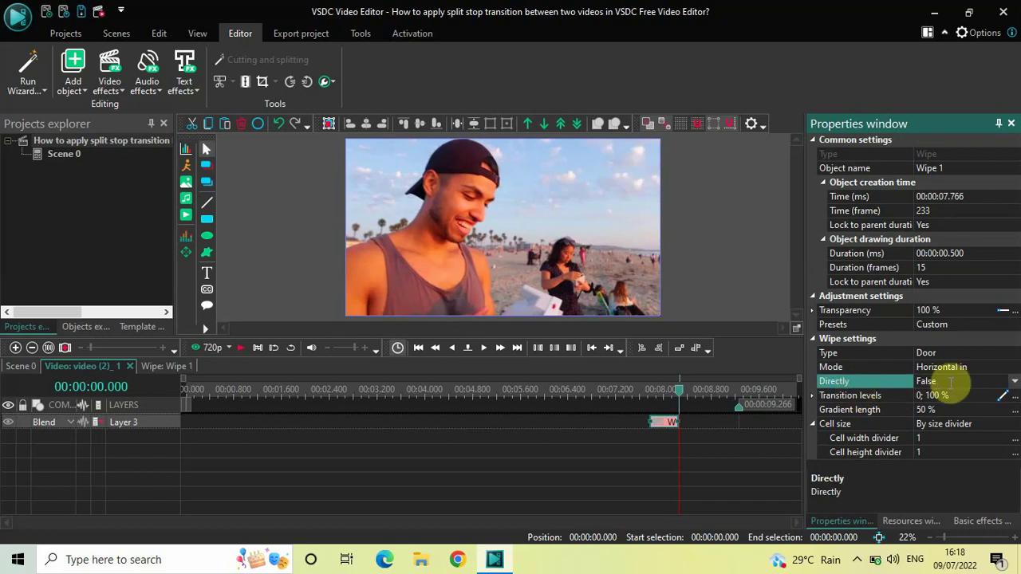
Set the wipe's transition levels to 0; 30 %
left_click(834, 399)
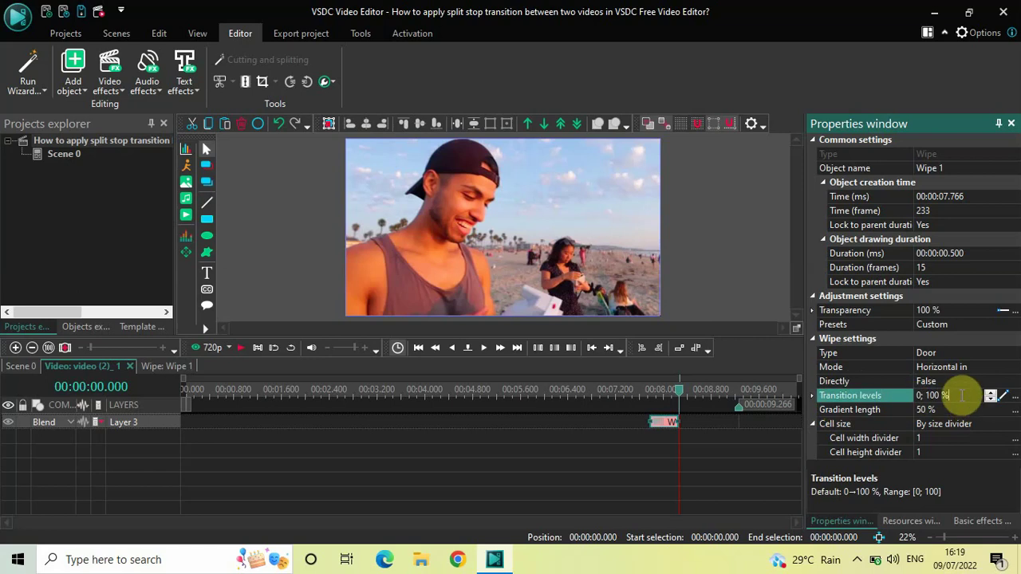
key("BackSpace")
key("BackSpace")
key("BackSpace")
key("BackSpace")
key("BackSpace")
type("30")
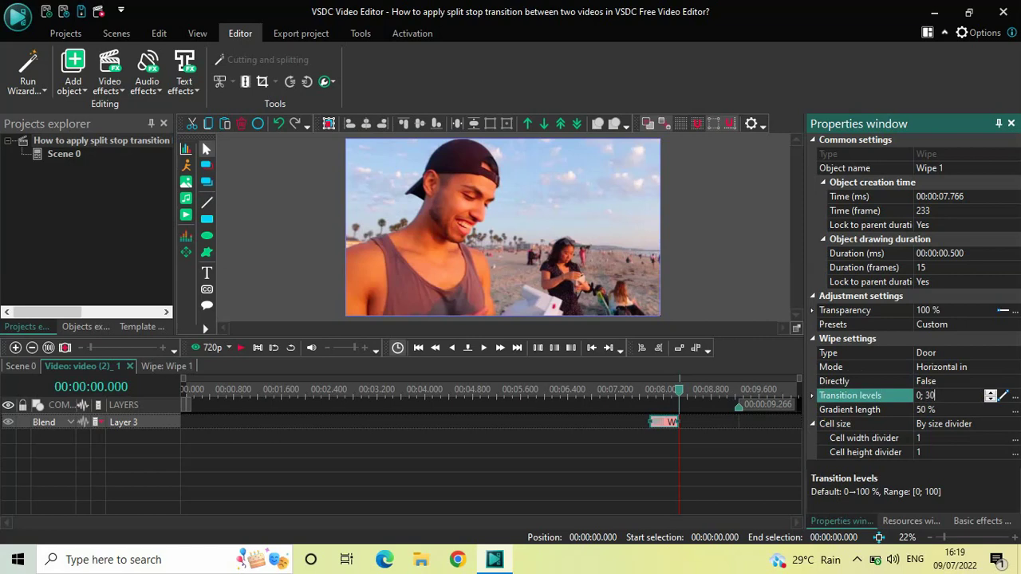
key("Return")
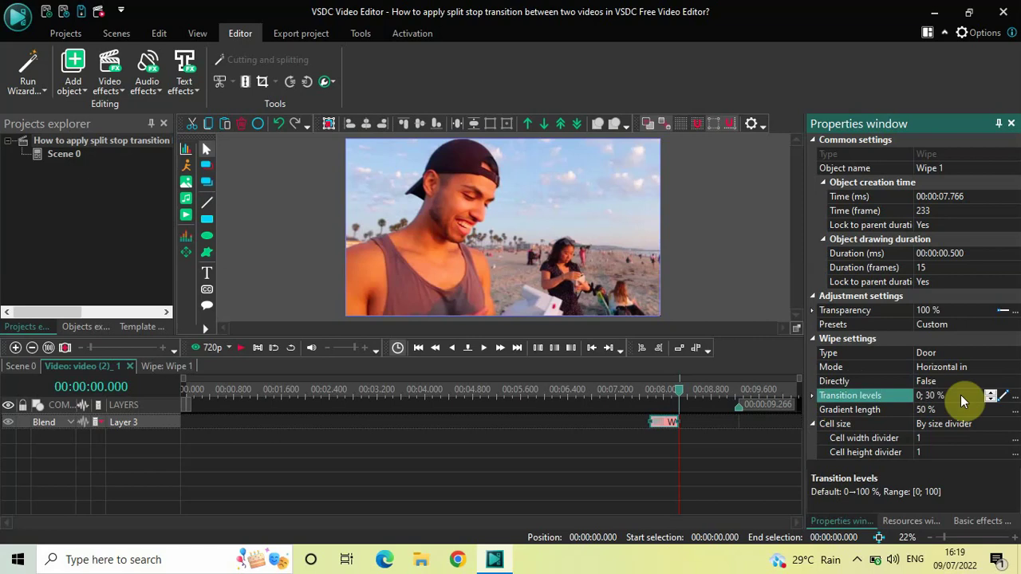
Set the wipe's gradient length to 0 %
left_click(833, 411)
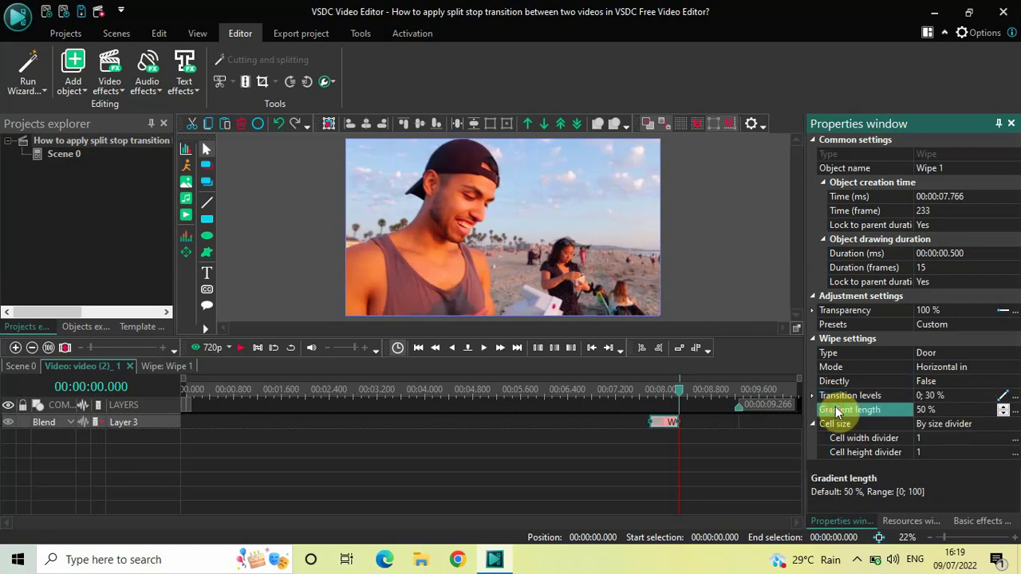
left_click(946, 409)
key("BackSpace")
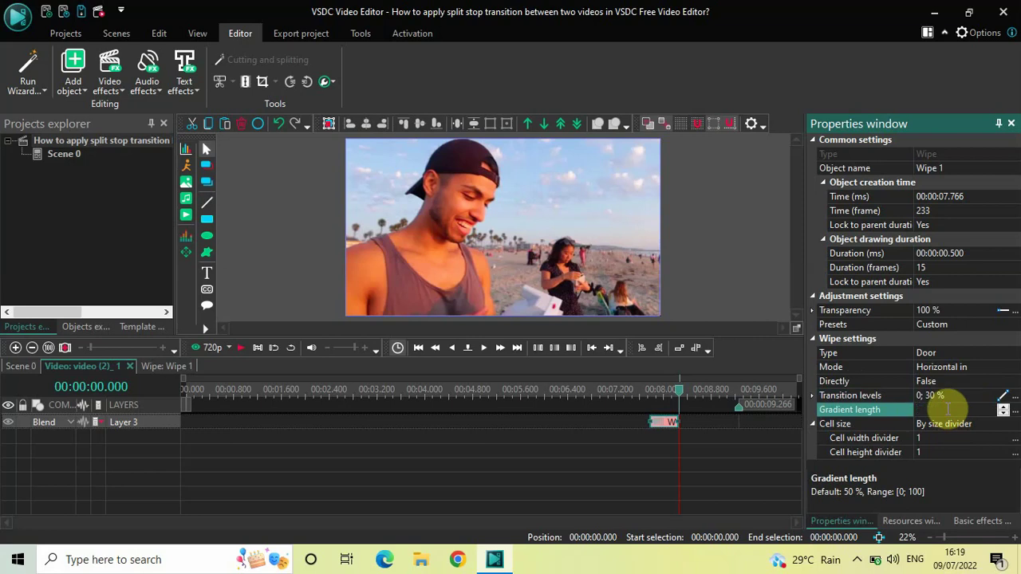
type("0")
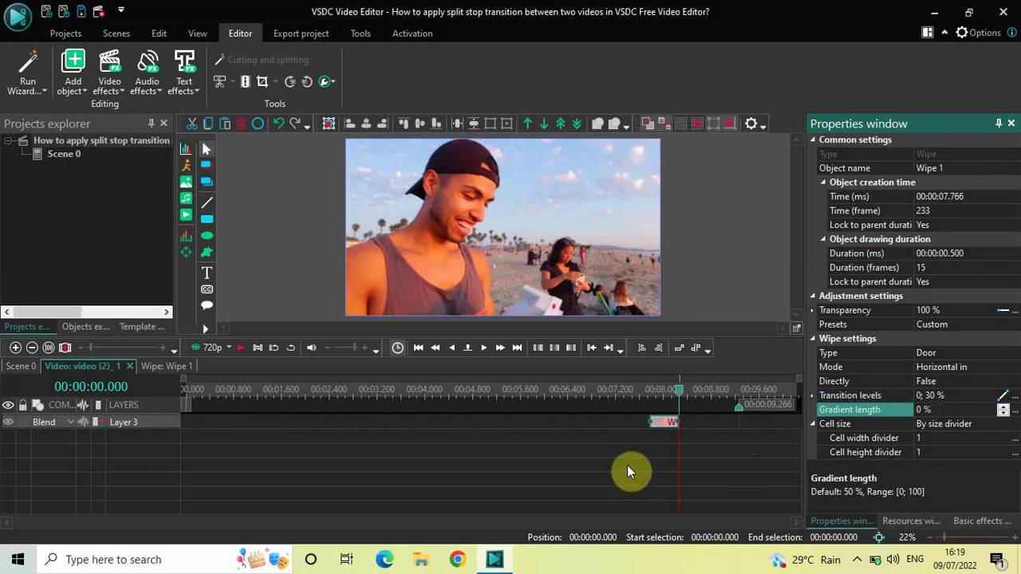
Duplicate the wipe and place the copy directly after it on the same layer, starting at 00:00:08.266
left_click(660, 428)
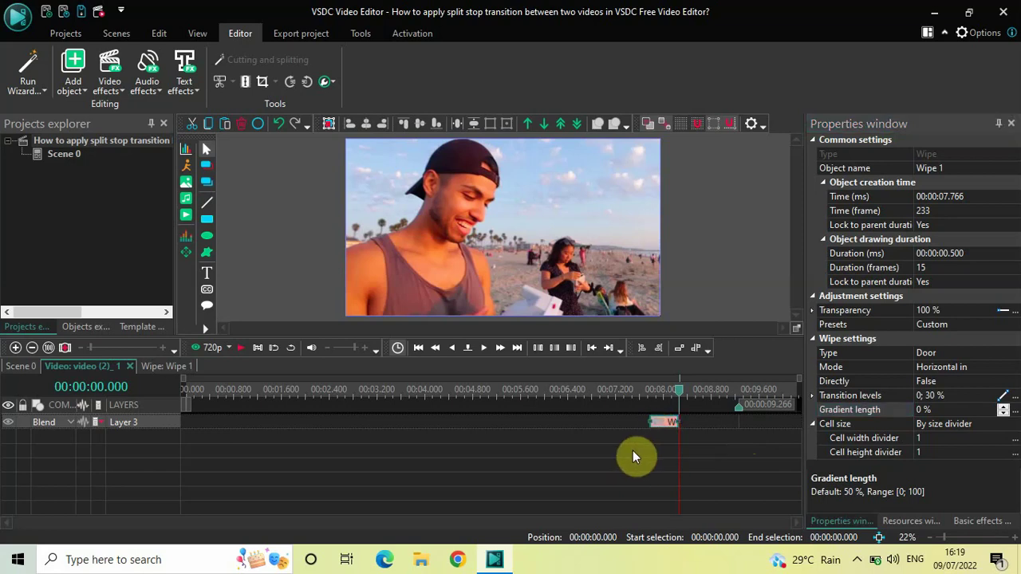
key("ctrl+v")
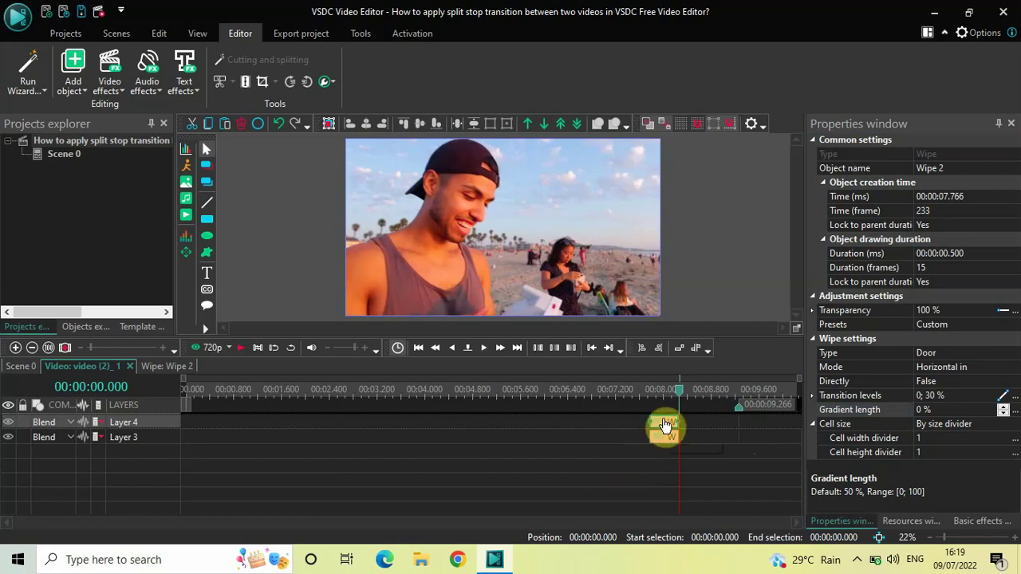
left_click_drag(669, 427, 683, 433)
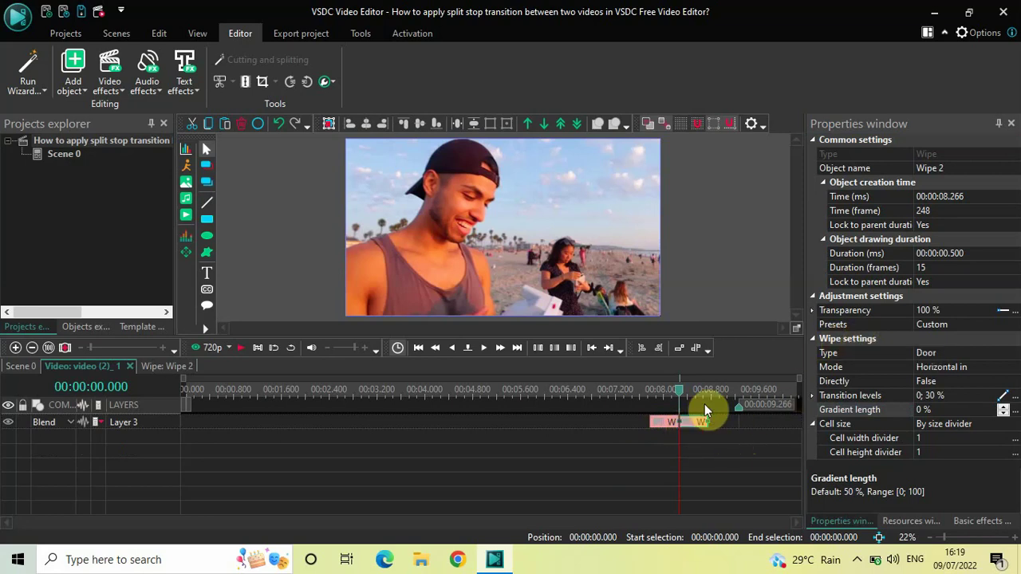
Check the second wipe's settings and set its transition levels to a constant 30 %
left_click(834, 353)
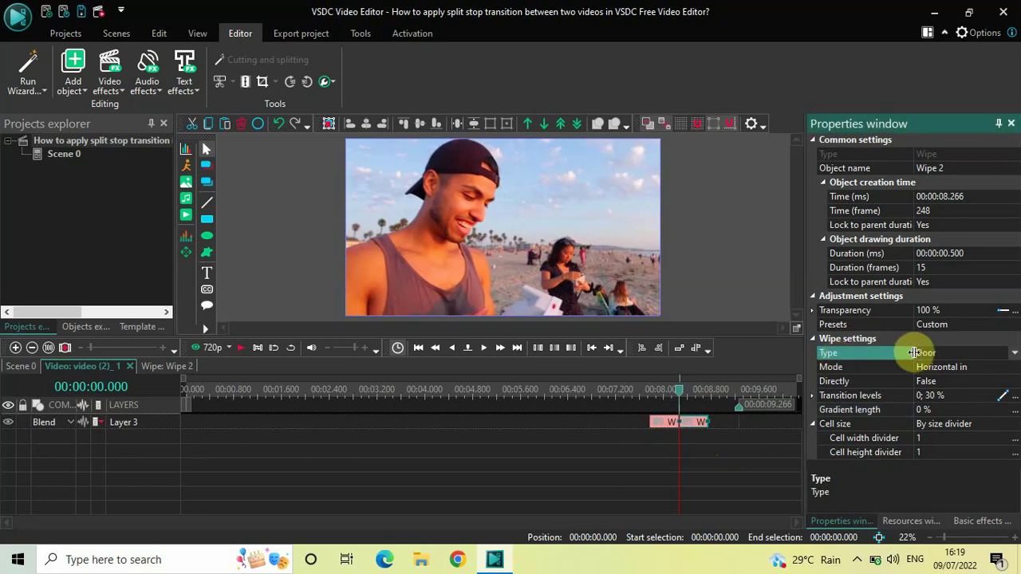
left_click(833, 369)
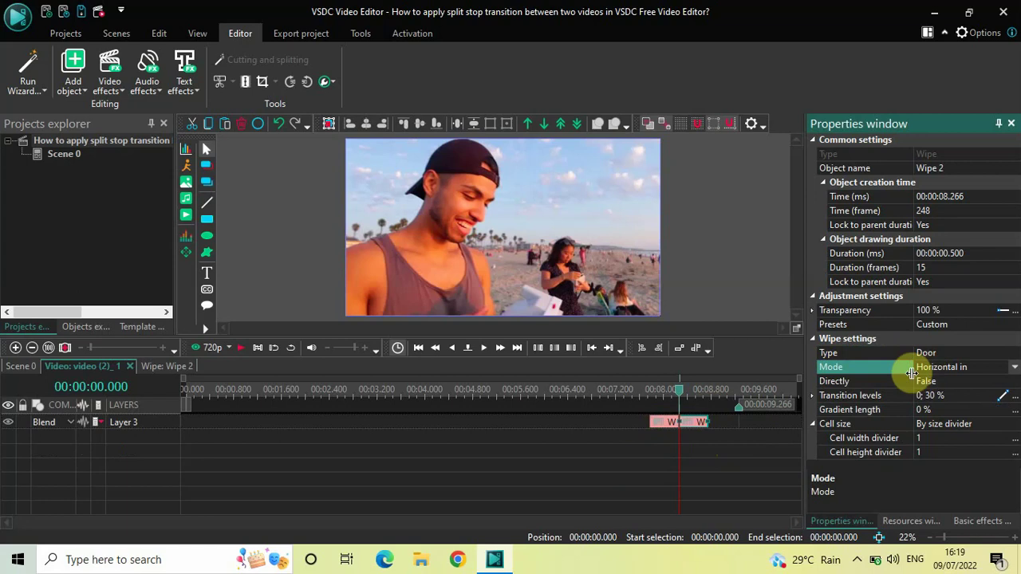
left_click(839, 382)
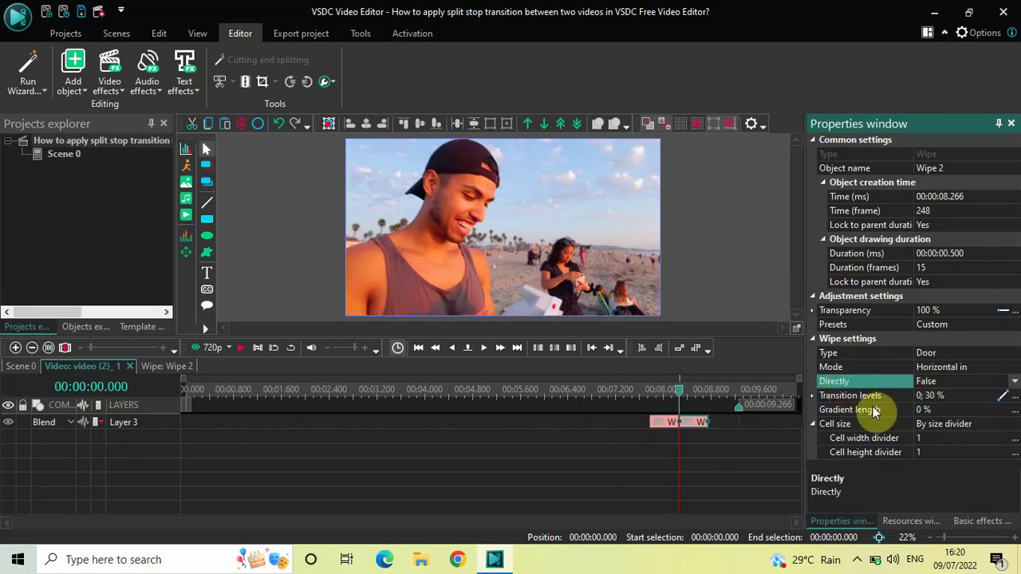
left_click(844, 416)
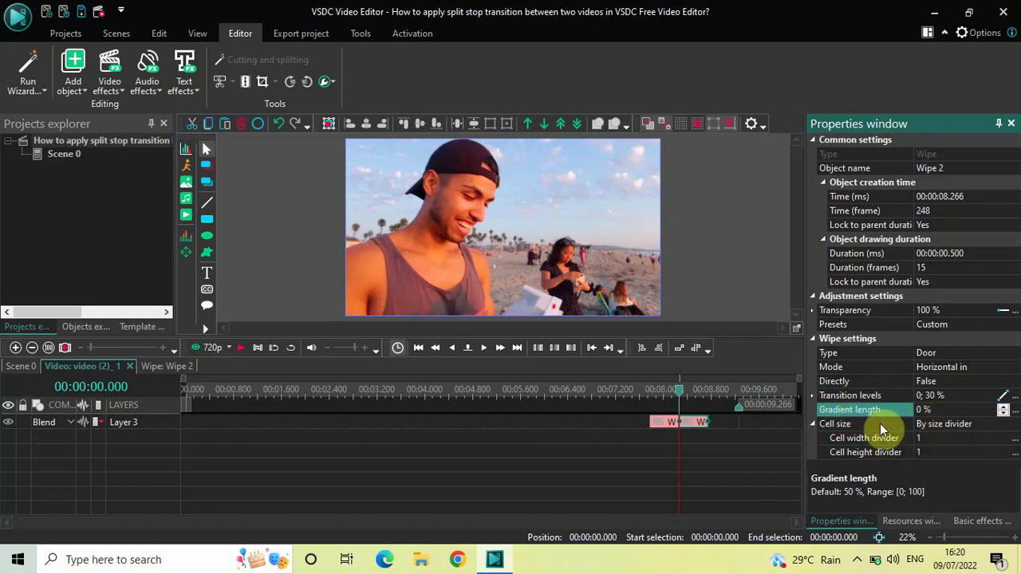
left_click(848, 399)
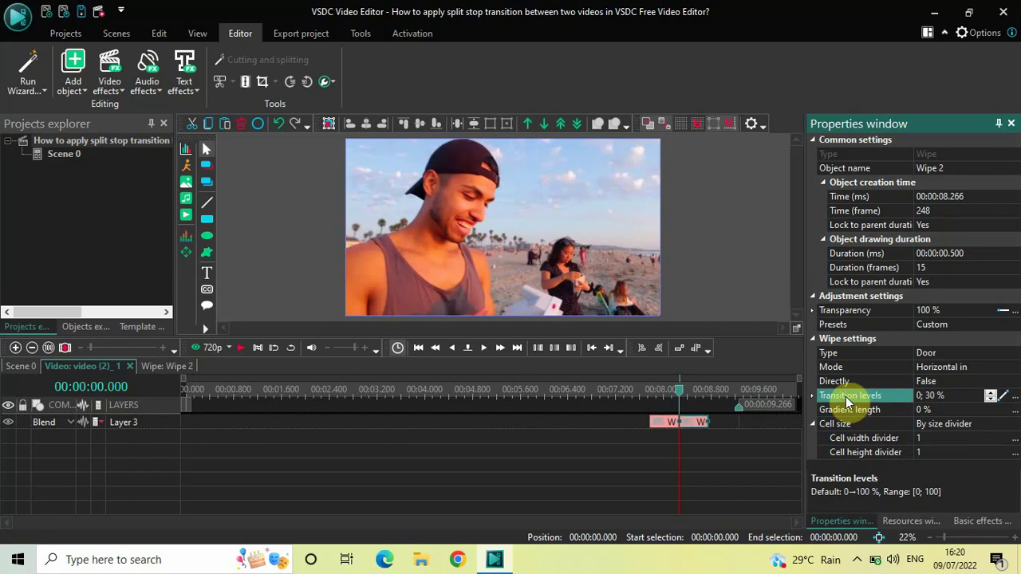
left_click(956, 398)
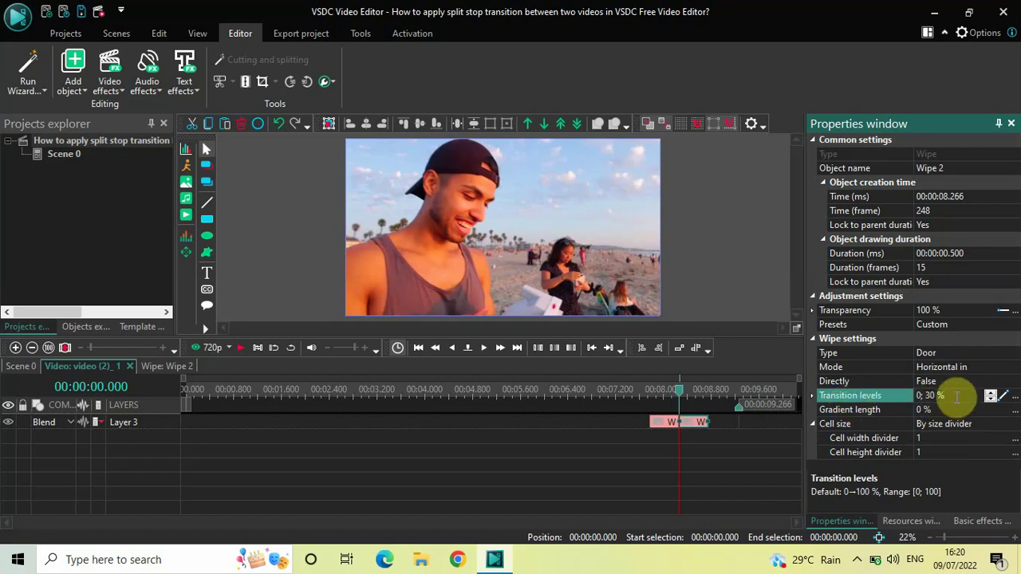
key("ctrl+a")
key("BackSpace")
type("30")
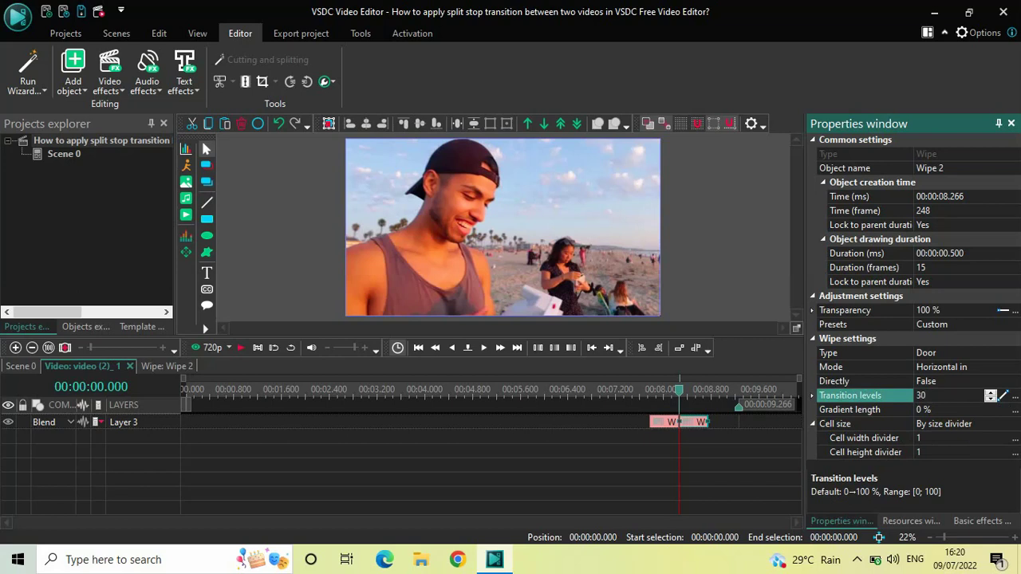
key("Return")
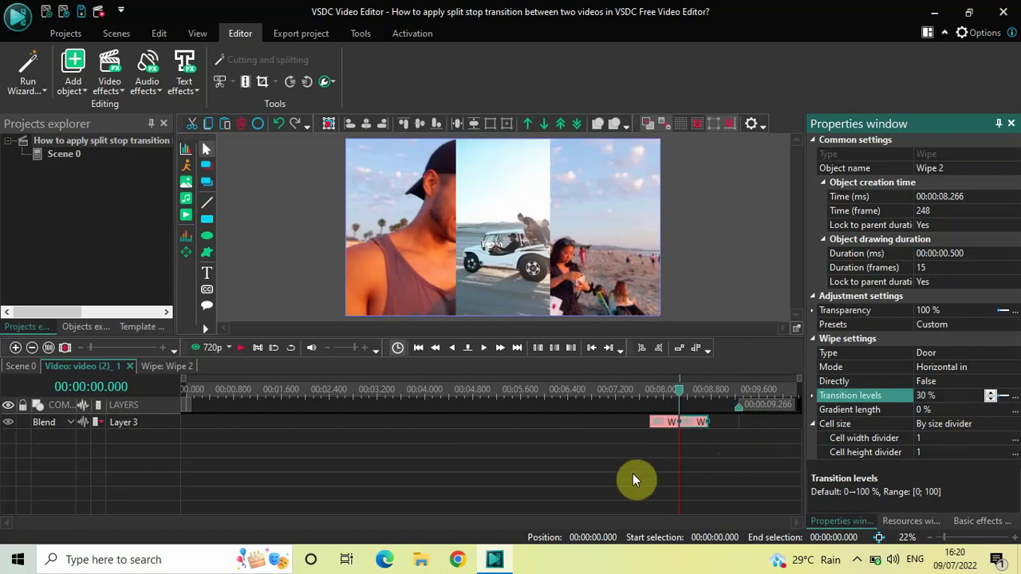
Duplicate the first wipe again and place the copy directly after the second wipe, starting at 00:00:08.766
left_click(661, 425)
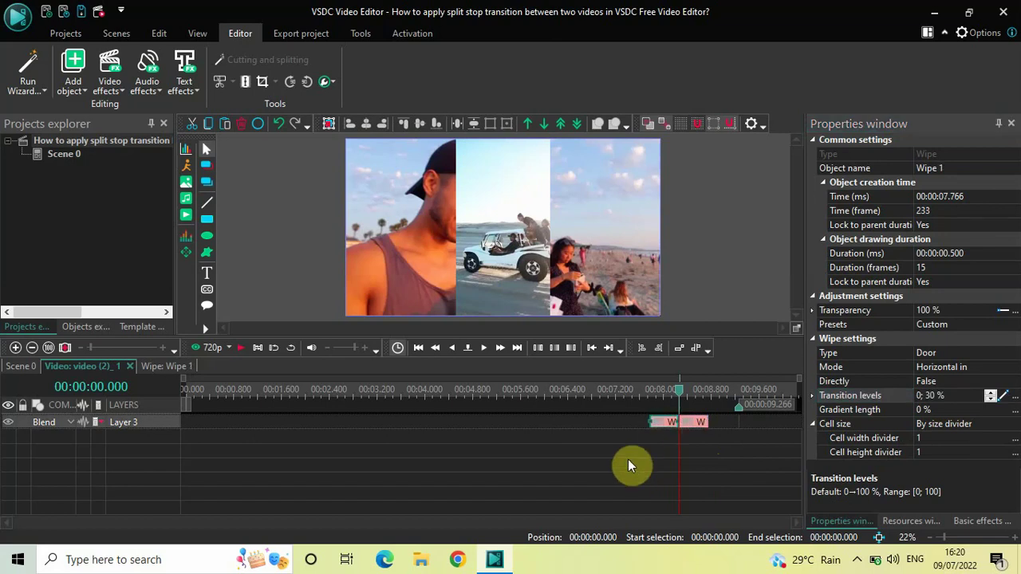
key("ctrl+v")
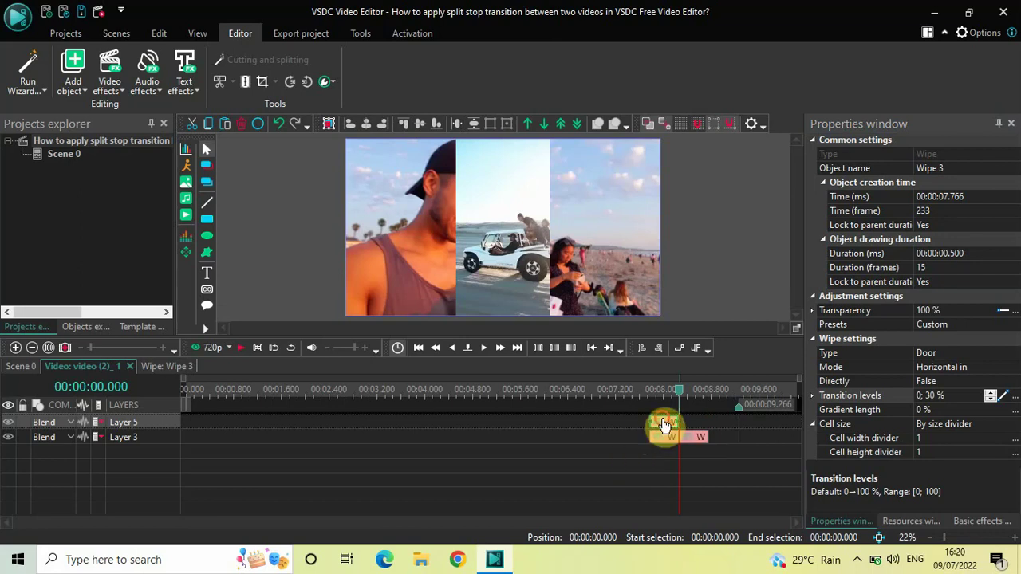
left_click_drag(664, 425, 700, 435)
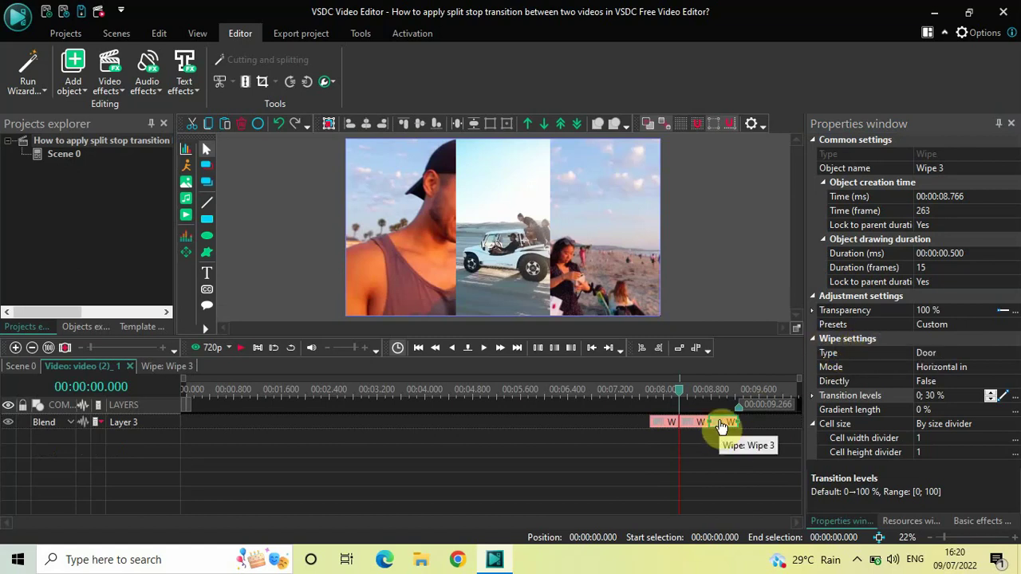
Check the third wipe's type, mode, direction and gradient settings and set its transition levels to 30; 100 %
left_click(849, 354)
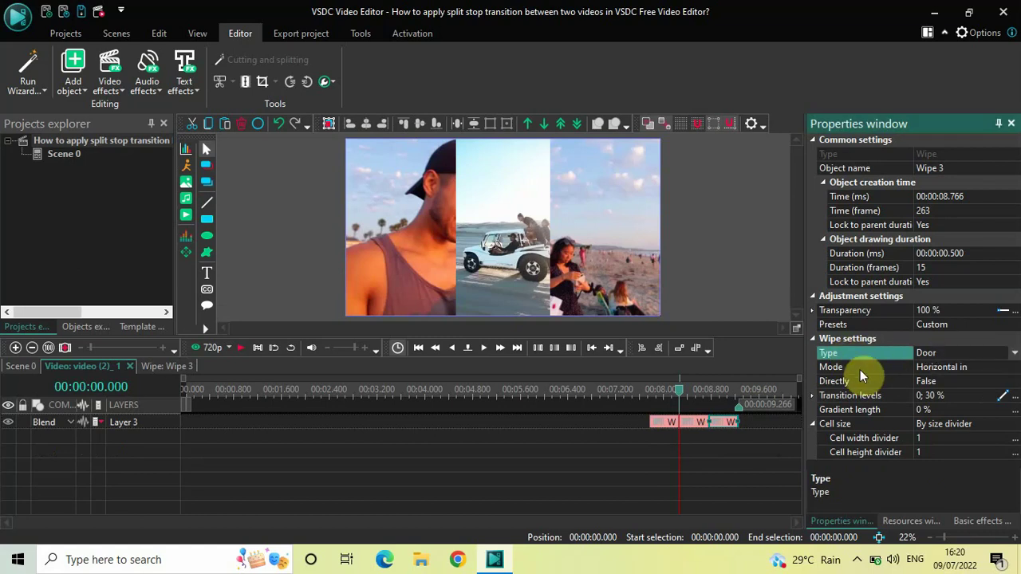
left_click(844, 369)
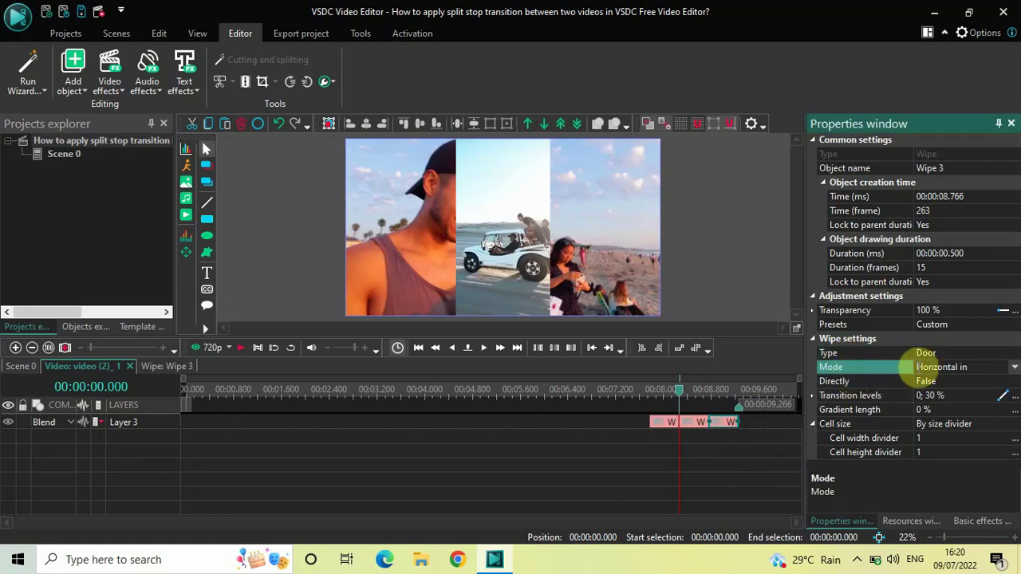
left_click(842, 383)
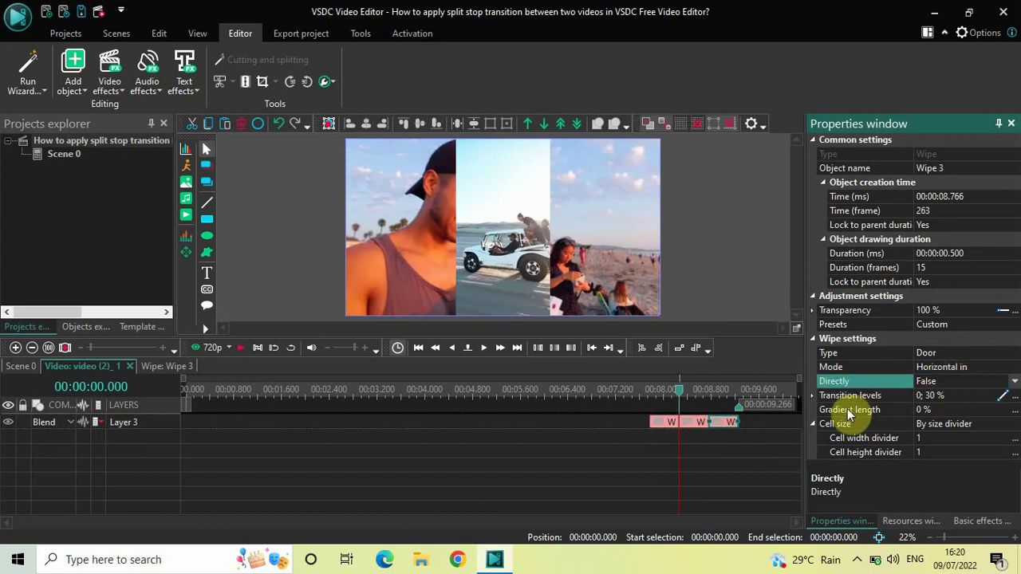
left_click(875, 411)
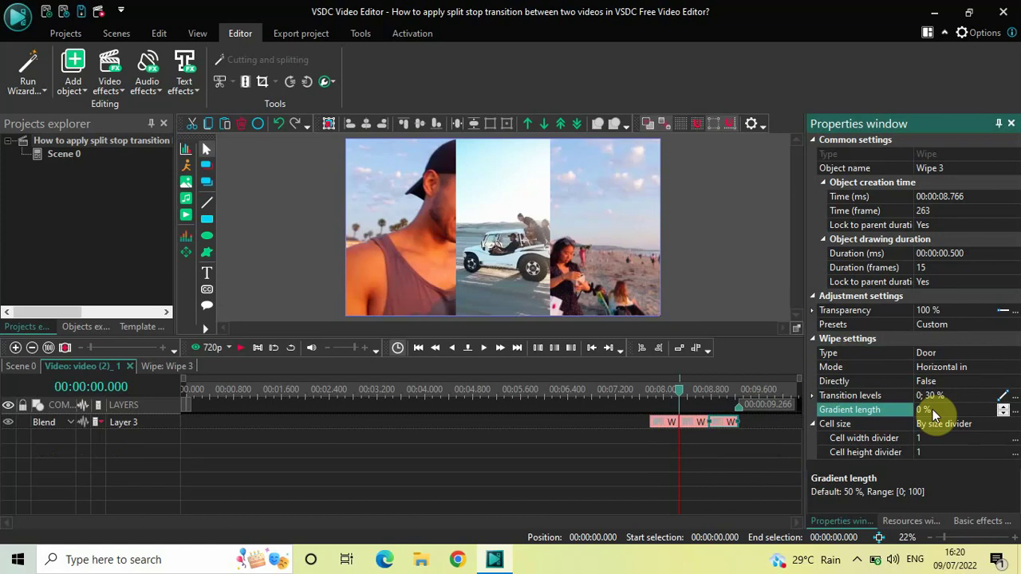
left_click(849, 397)
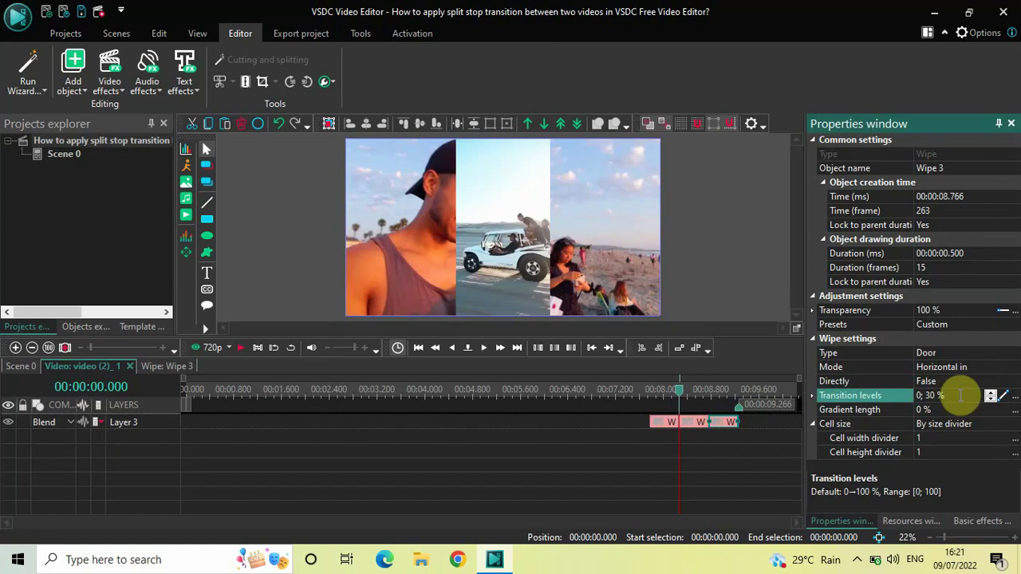
left_click(961, 396)
key("BackSpace")
type("30;")
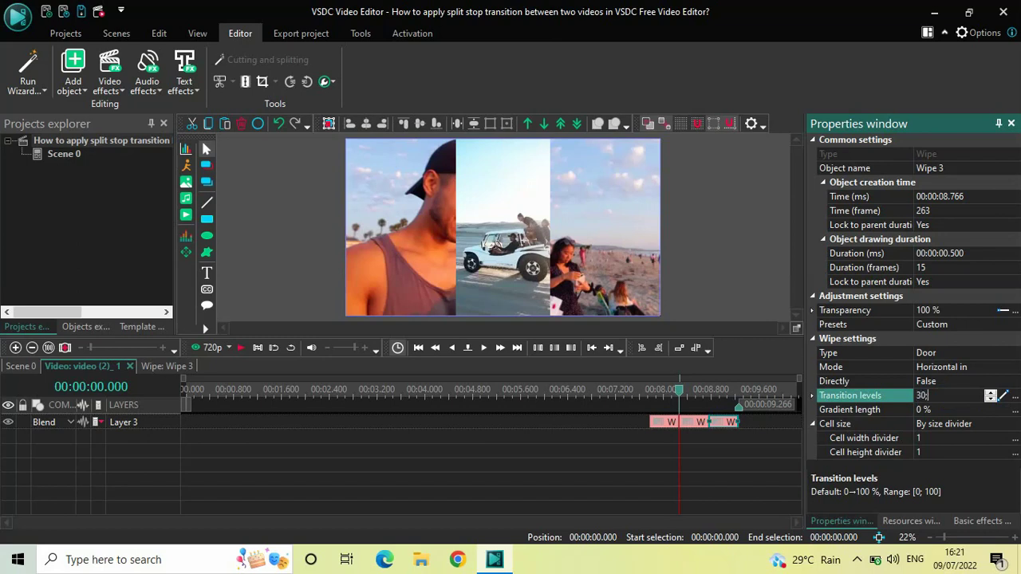
type("100")
key("Return")
Preview the three wipes within the first clip's timeline, playing from 00:00:03.333 and again from 00:00:05.500
left_click(387, 395)
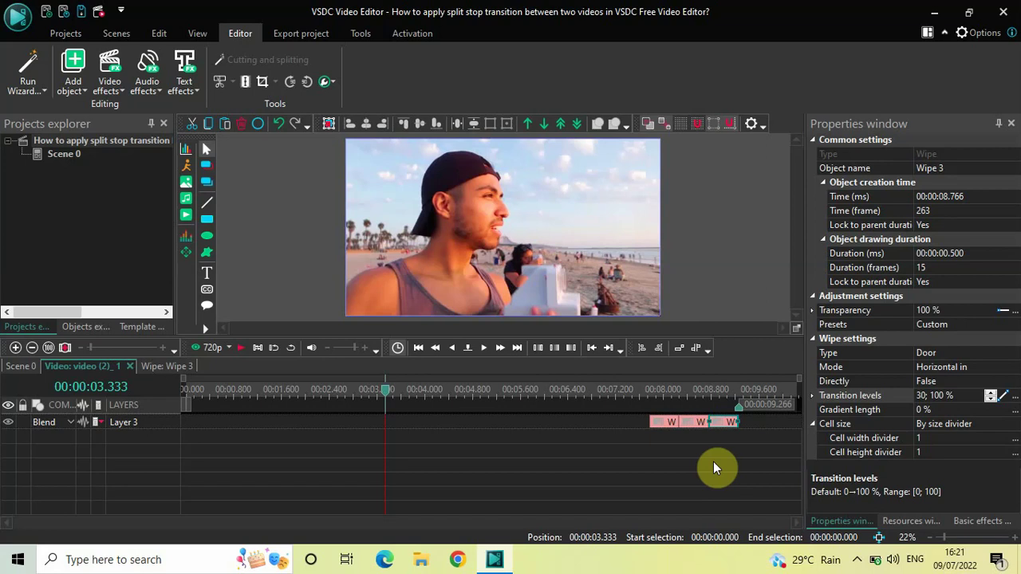
key("space")
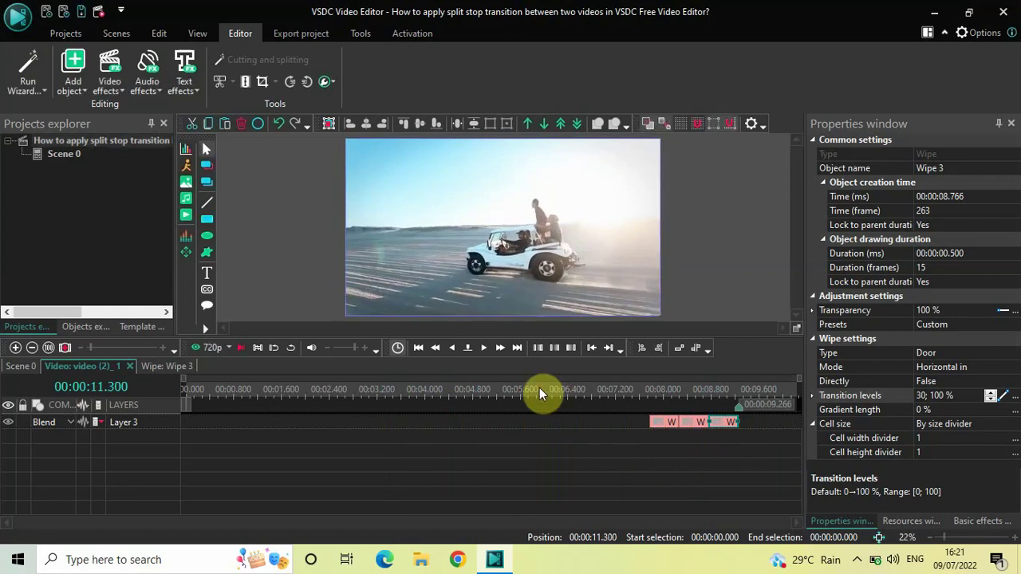
left_click(516, 395)
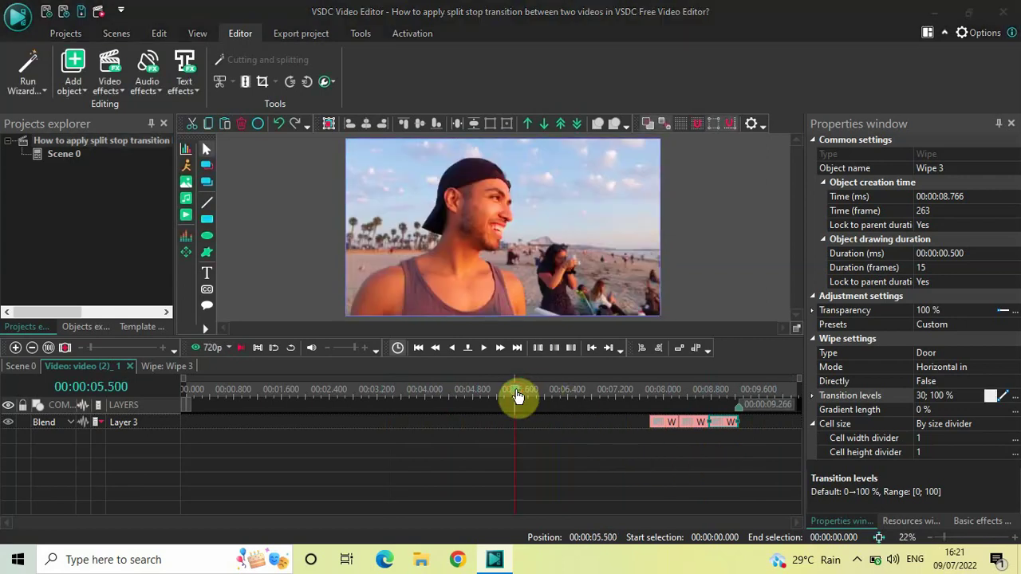
key("space")
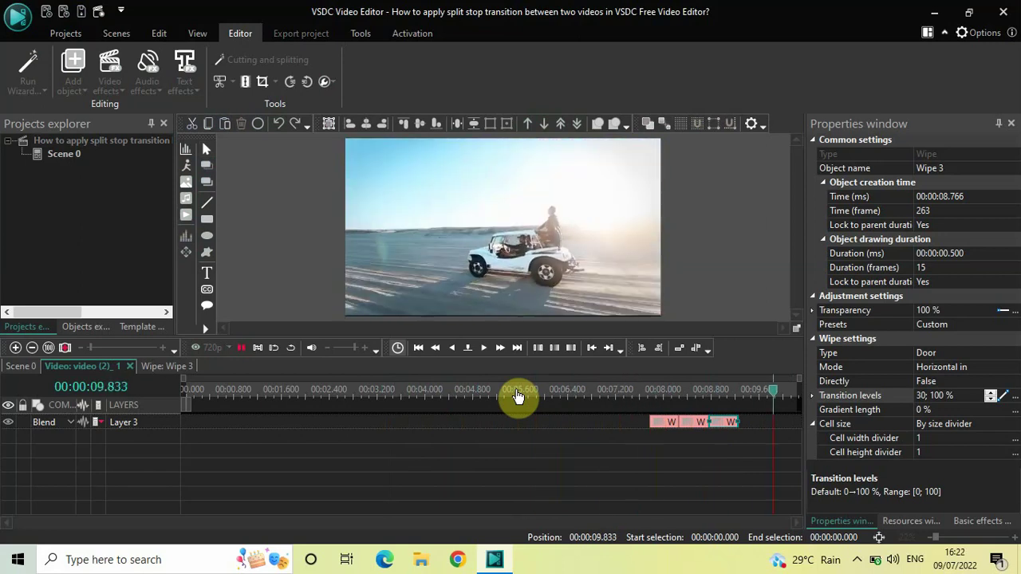
Return to Scene 0 and play the split stop transition between the two videos, replaying it from about 00:00:06.9
left_click(33, 367)
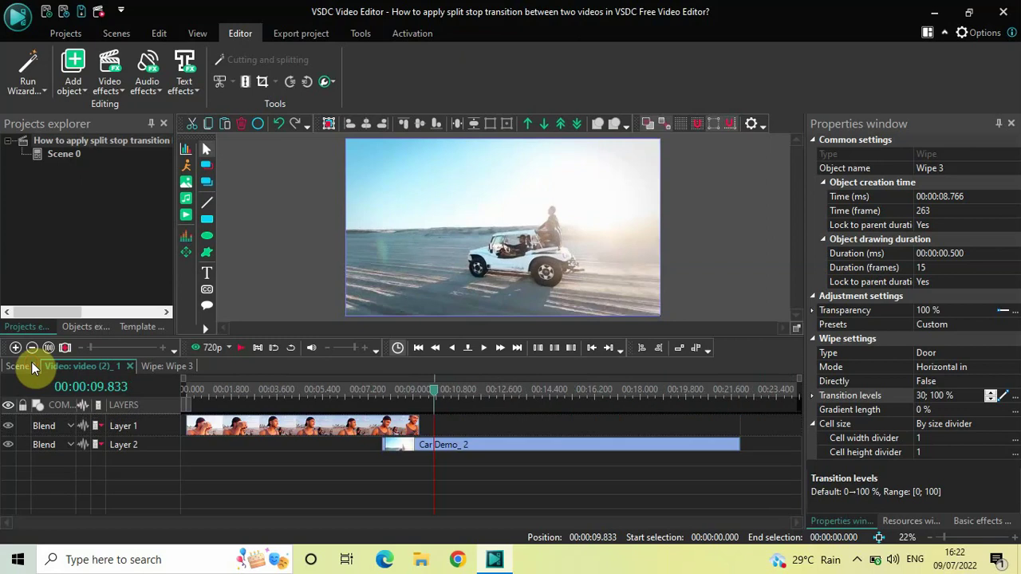
left_click(348, 395)
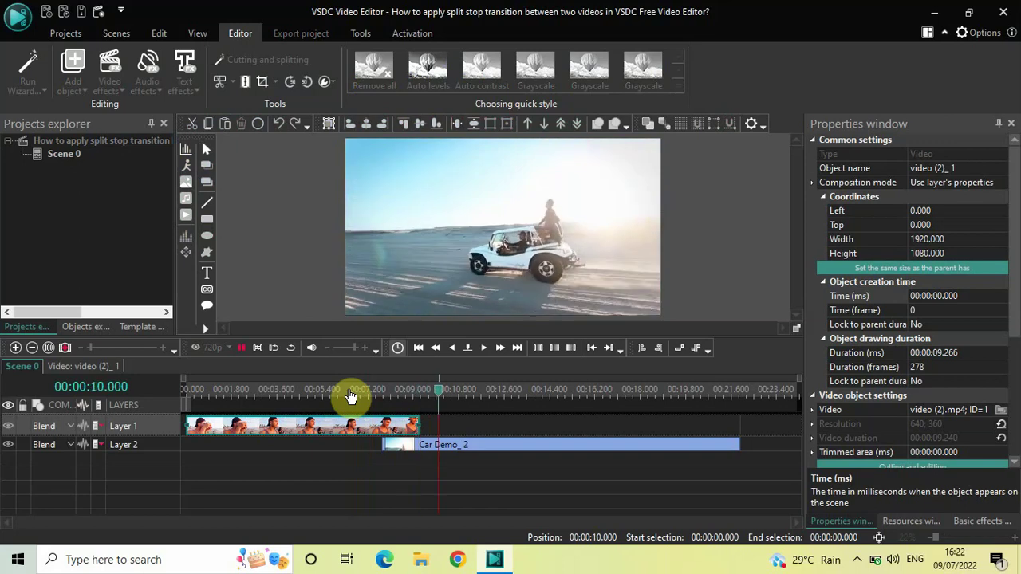
key("space")
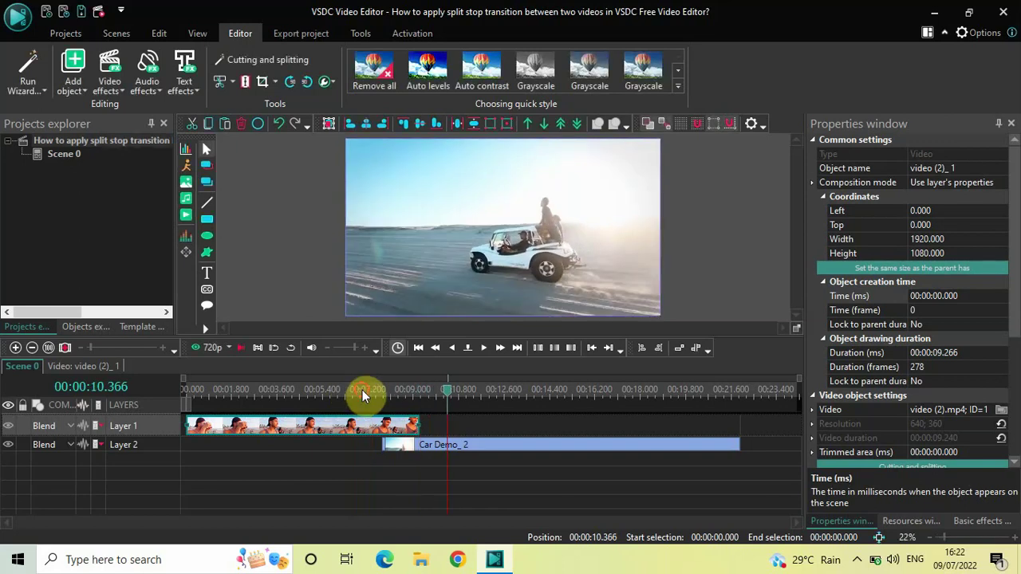
left_click(362, 396)
key("space")
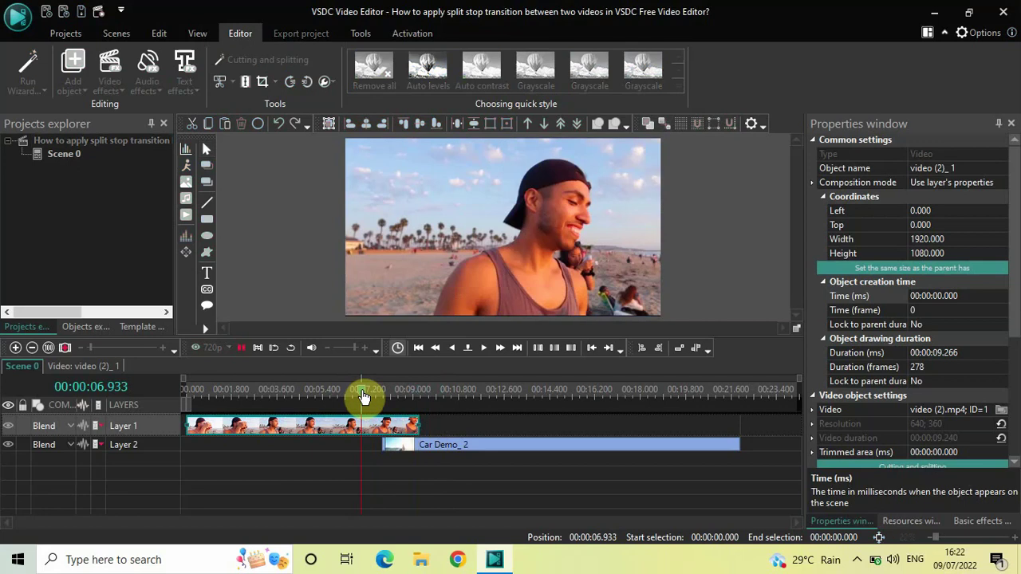